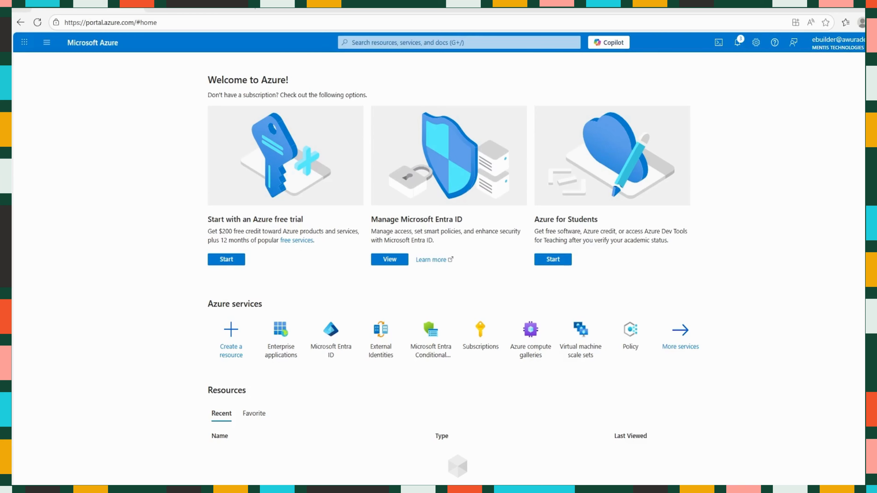
# - Search the portal for "enterprise" and open the Enterprise applications service
pyautogui.click(444, 41)
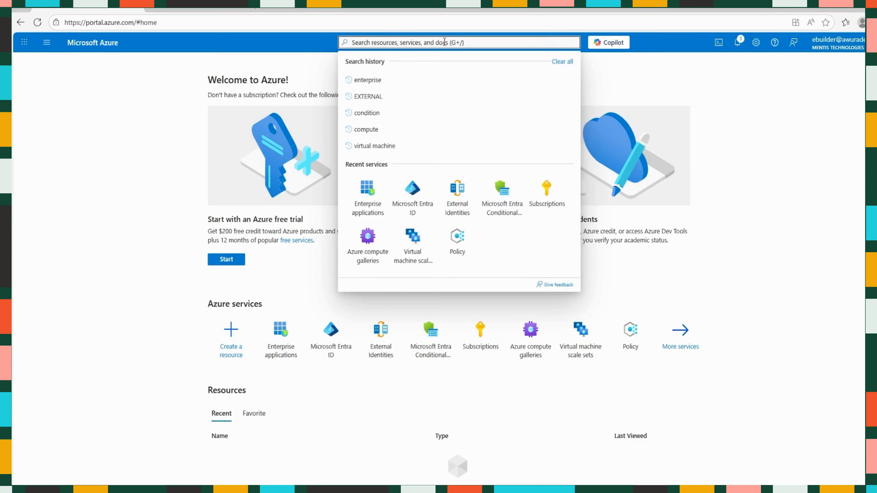
pyautogui.write('enter')
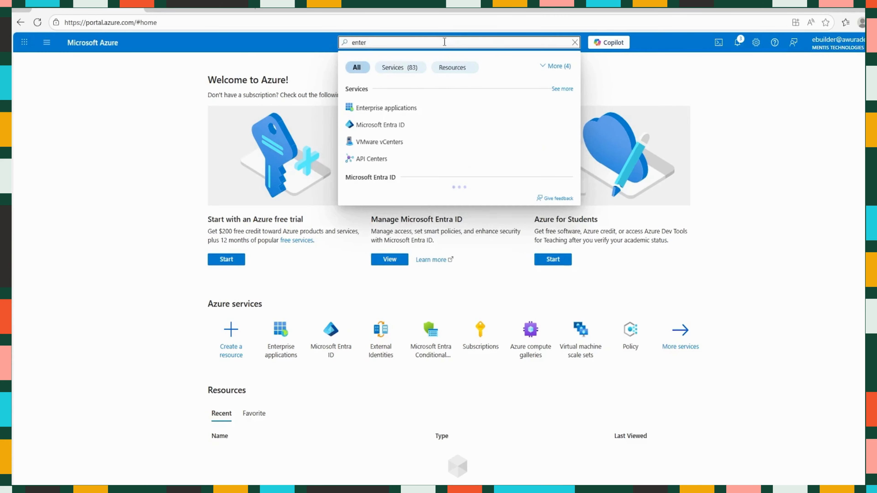
pyautogui.write('prise')
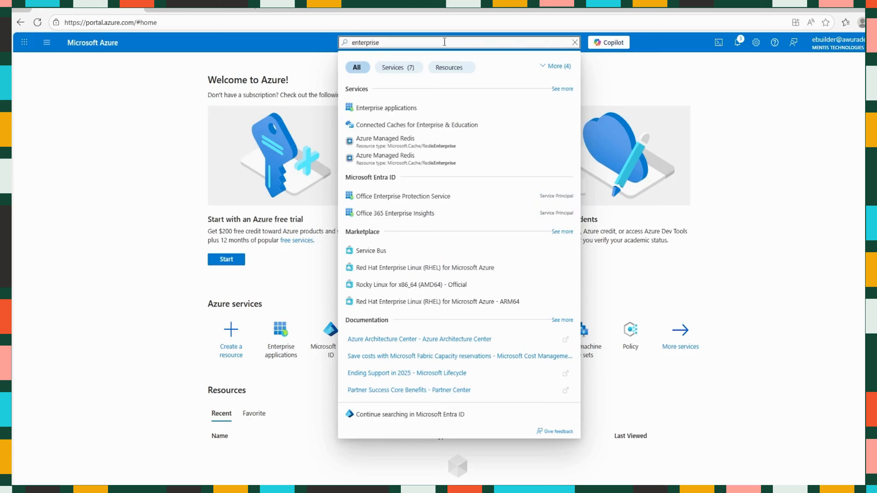
pyautogui.click(391, 109)
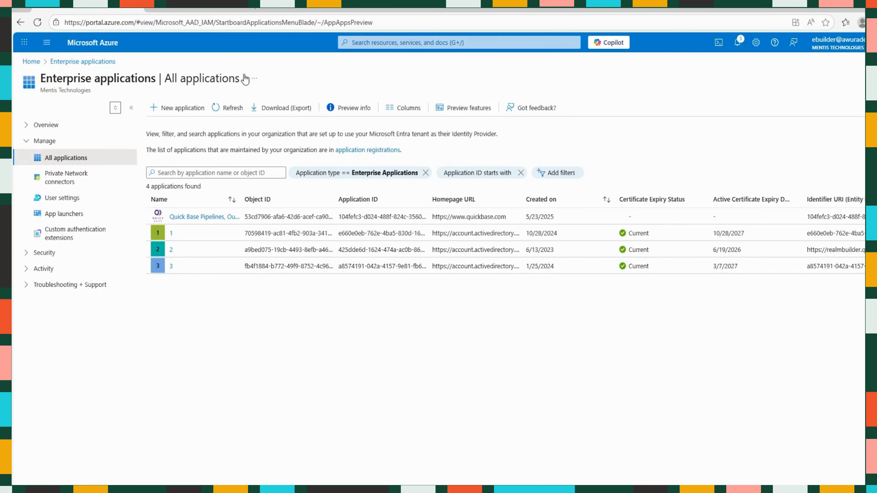
# - Create a new non-gallery enterprise application named Quickbase SSO
pyautogui.click(178, 108)
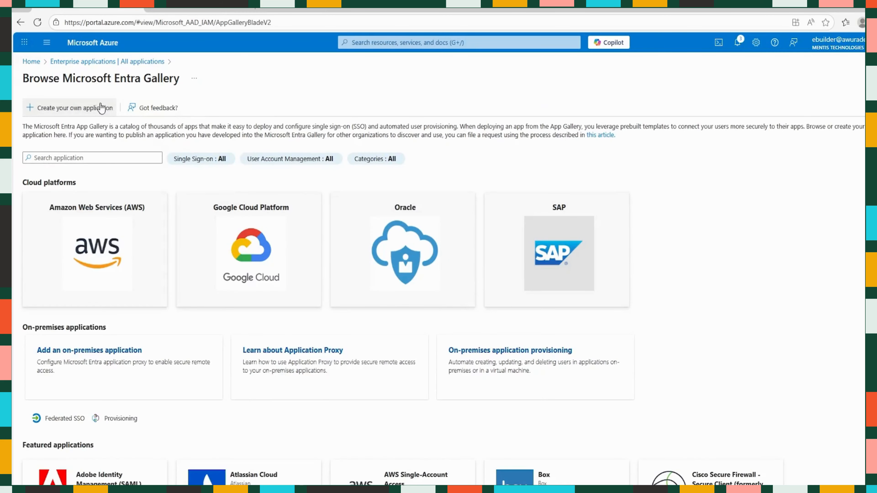
pyautogui.click(99, 108)
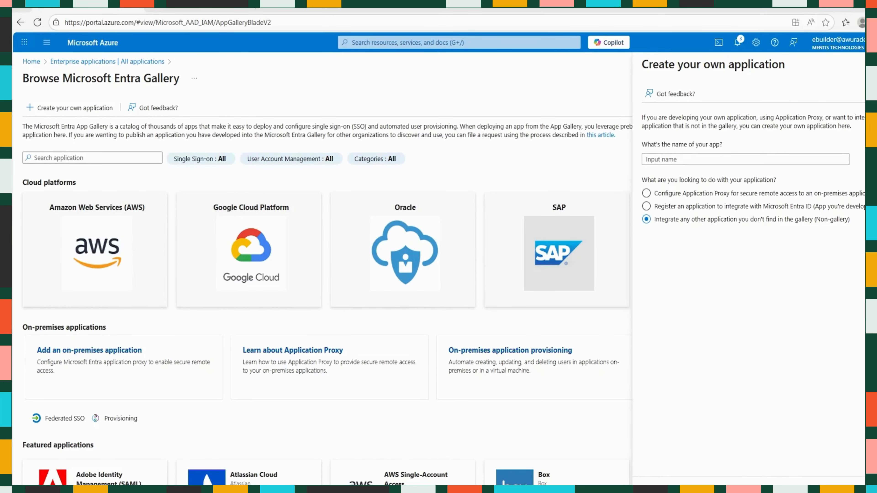
pyautogui.click(694, 159)
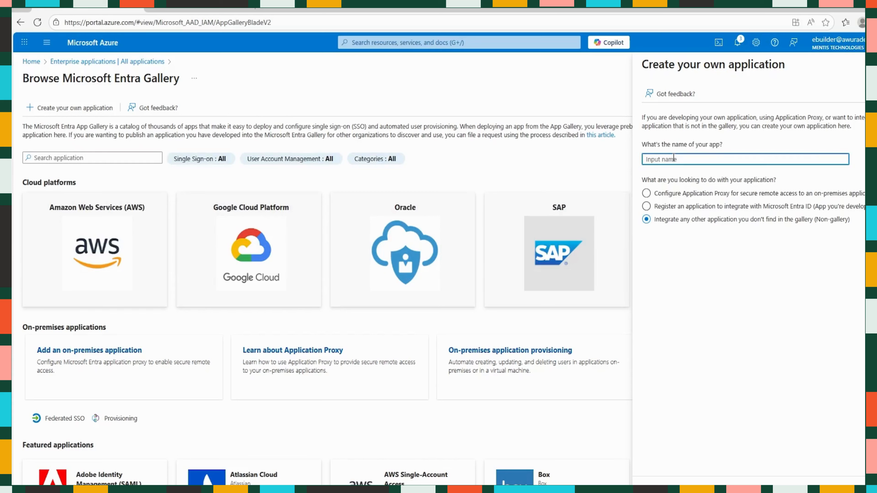
pyautogui.write('Quickbase SSO')
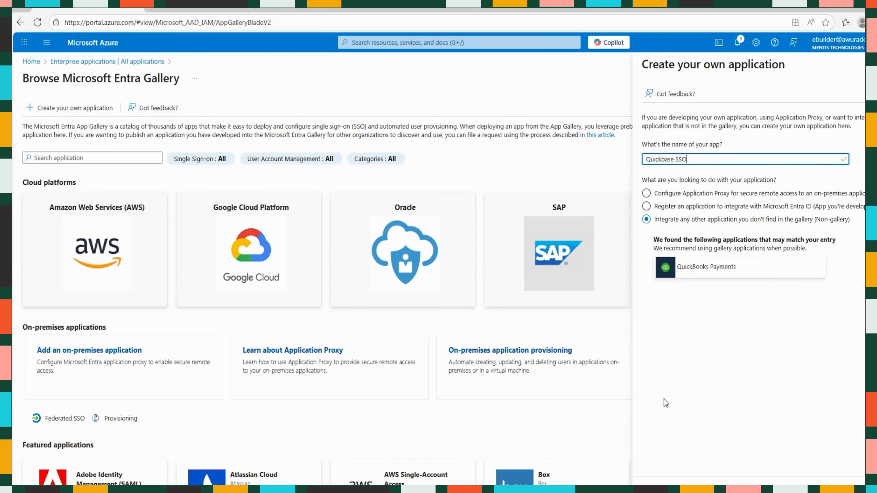
pyautogui.click(655, 489)
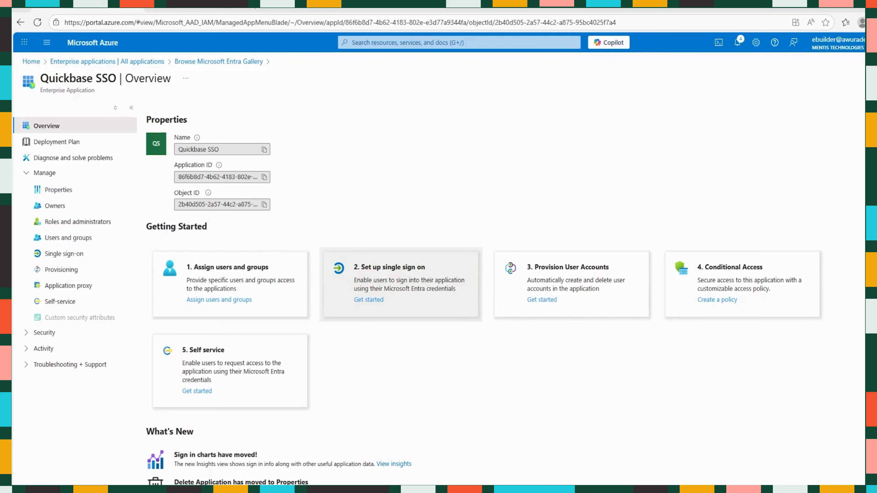
pyautogui.click(376, 274)
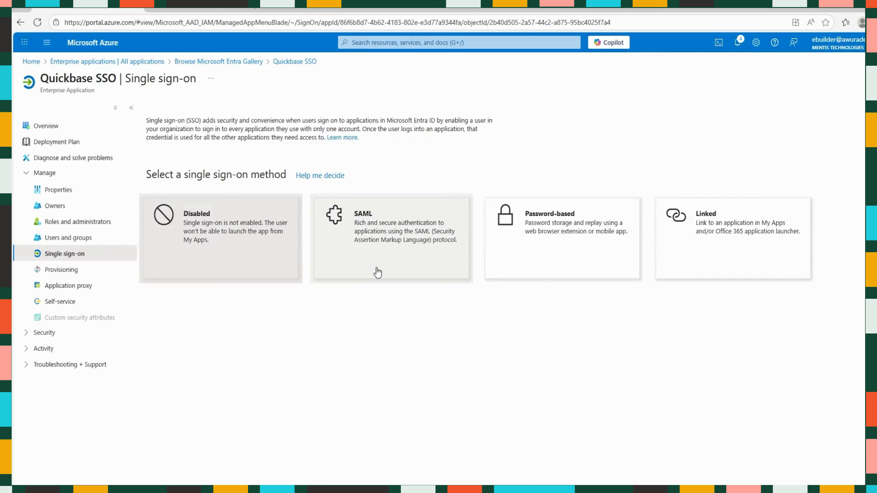
pyautogui.click(400, 241)
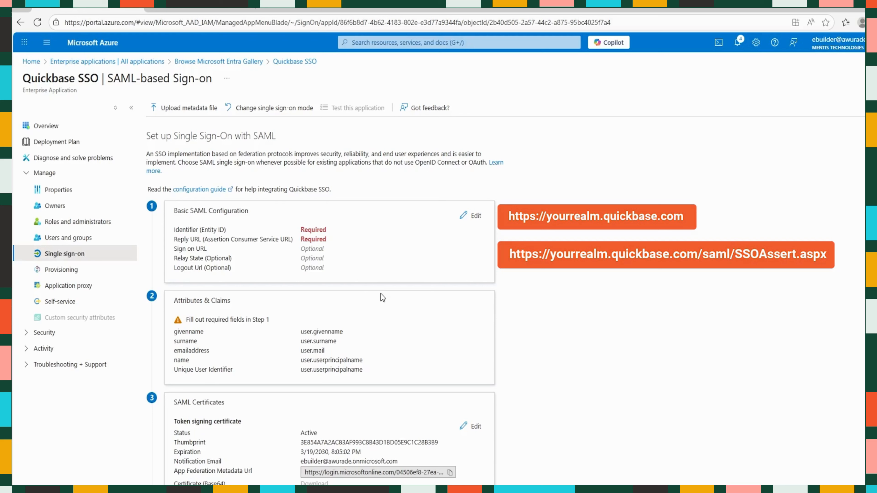
pyautogui.click(462, 215)
pyautogui.click(533, 155)
pyautogui.write('https://elvisbuilder.quickba')
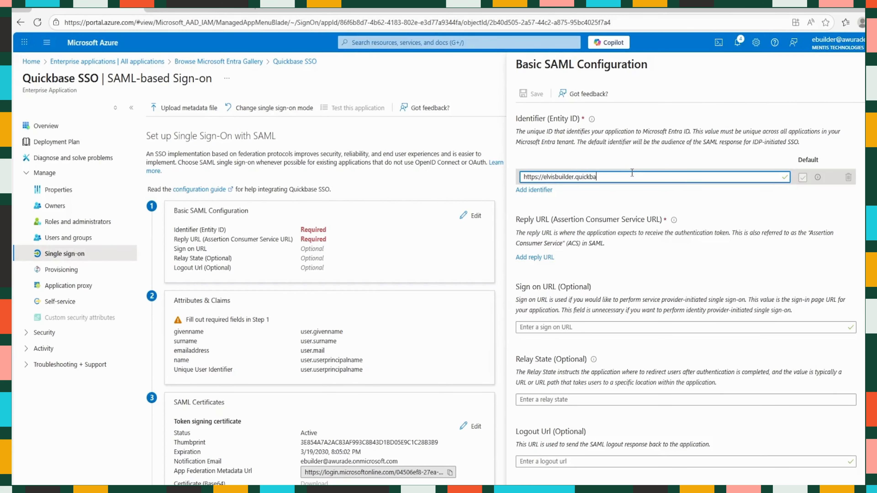
pyautogui.write('se.com')
pyautogui.moveTo(633, 177); pyautogui.dragTo(522, 177)
pyautogui.hotkey('ctrl', 'c')
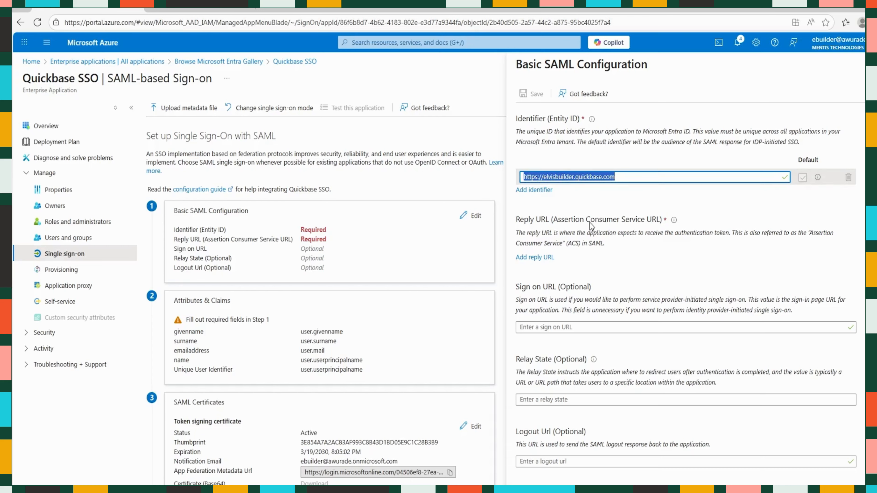
pyautogui.click(542, 257)
pyautogui.click(578, 279)
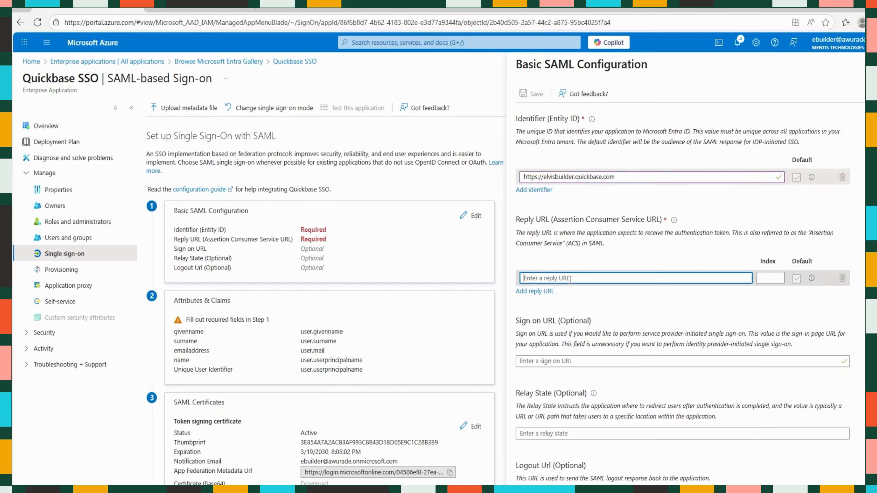
pyautogui.hotkey('ctrl', 'v')
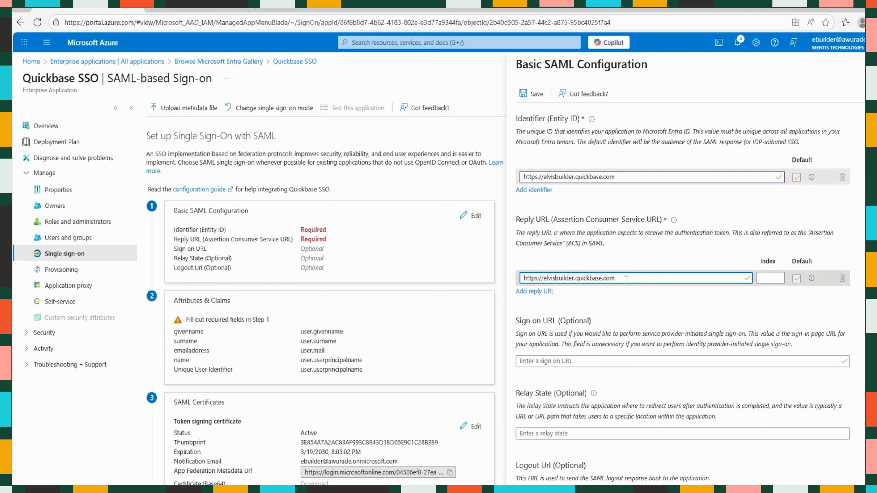
pyautogui.write('/sam')
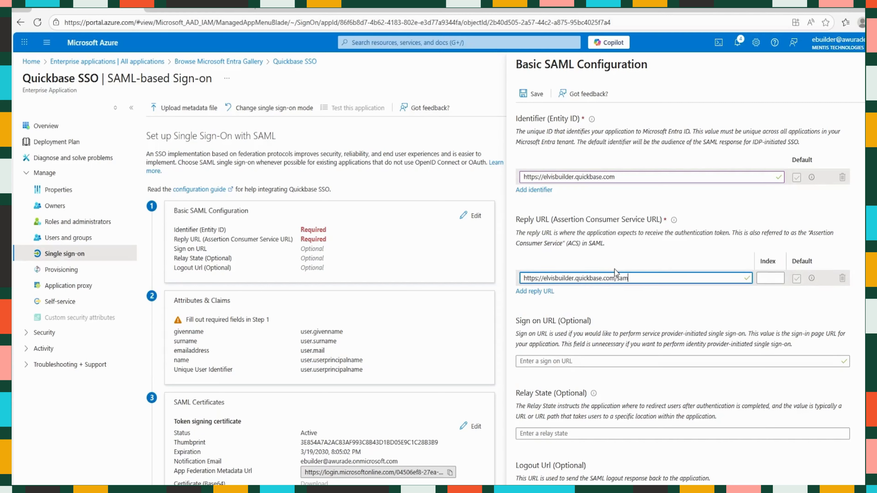
pyautogui.write('l/SSOAssert.aspx')
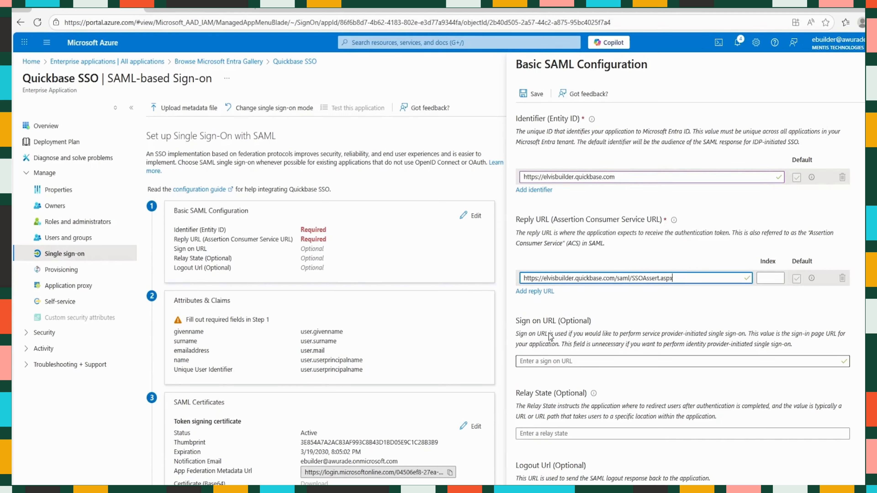
pyautogui.scroll(-1, 548, 346)
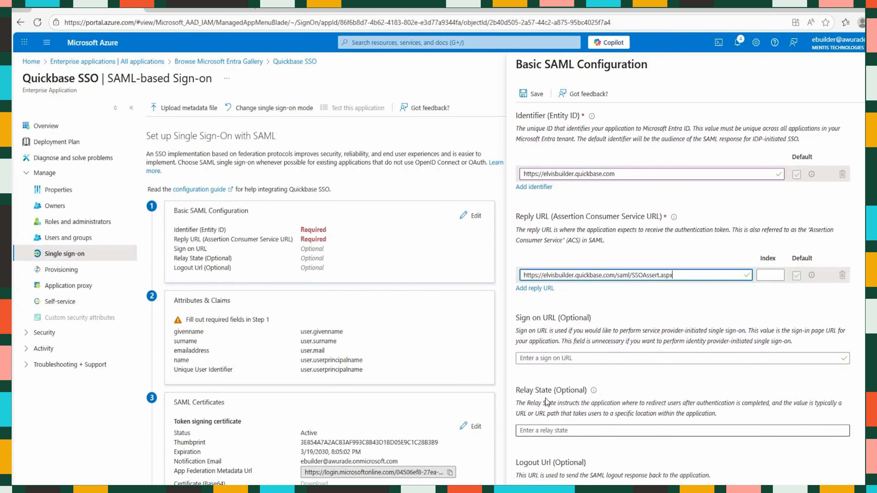
pyautogui.click(529, 93)
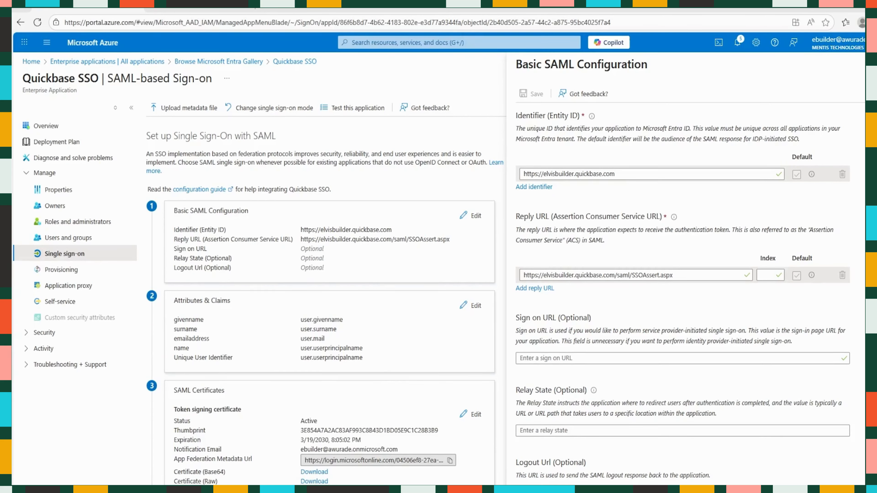
# - Set the Unique User Identifier claim's source attribute to user.objectid and its name identifier format to Unspecified, and save the claim
pyautogui.click(473, 307)
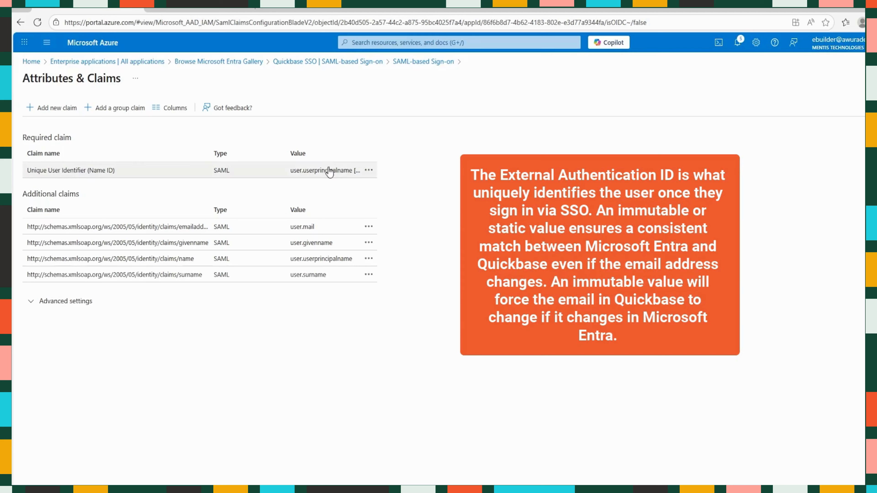
pyautogui.click(151, 171)
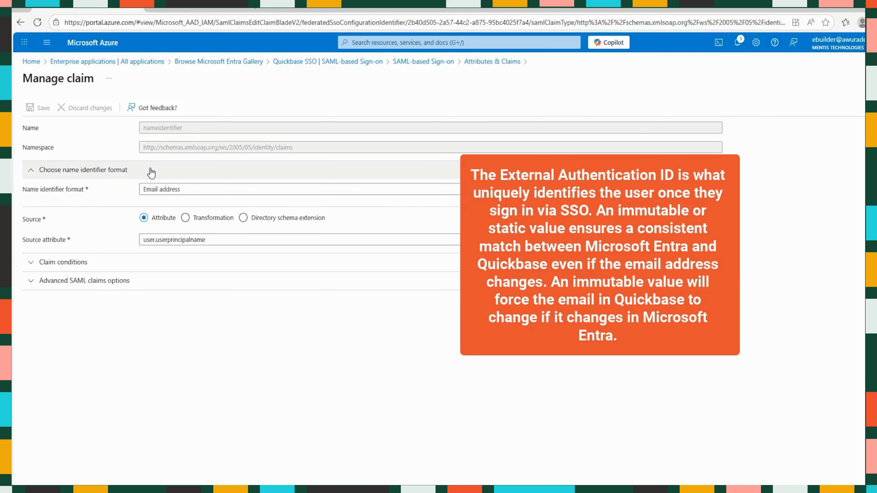
pyautogui.click(182, 243)
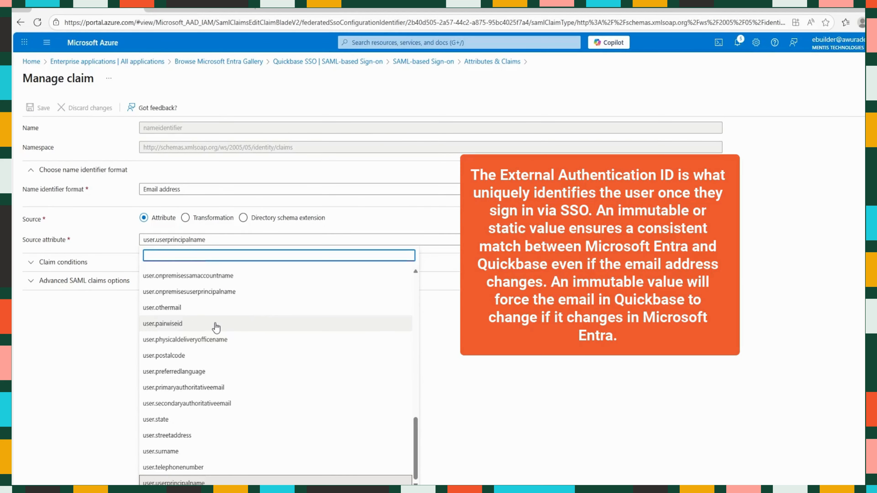
pyautogui.scroll(10, 216, 328)
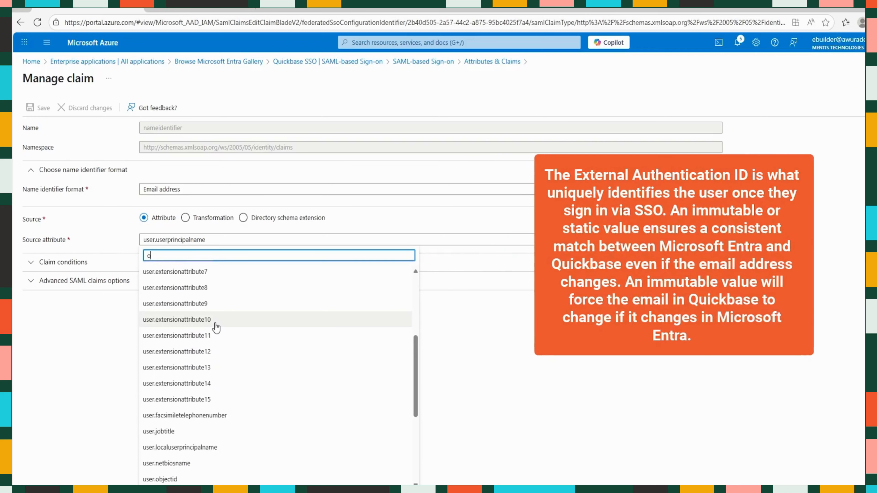
pyautogui.write('obje')
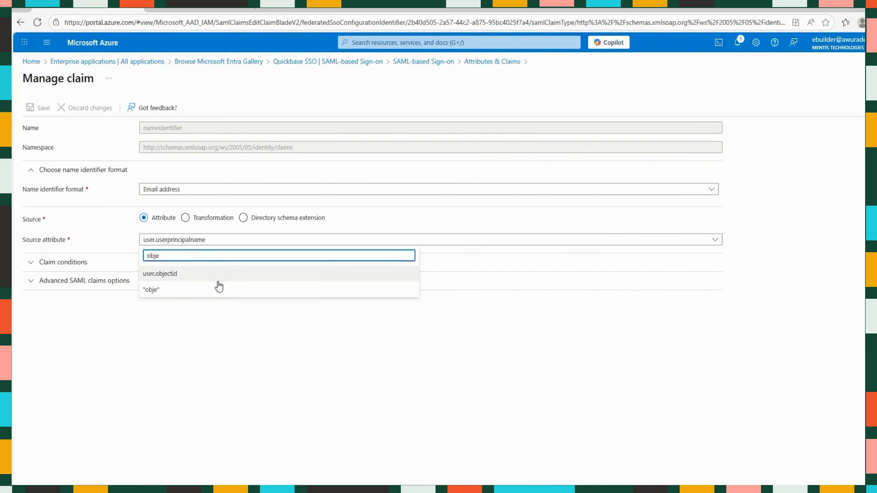
pyautogui.click(216, 275)
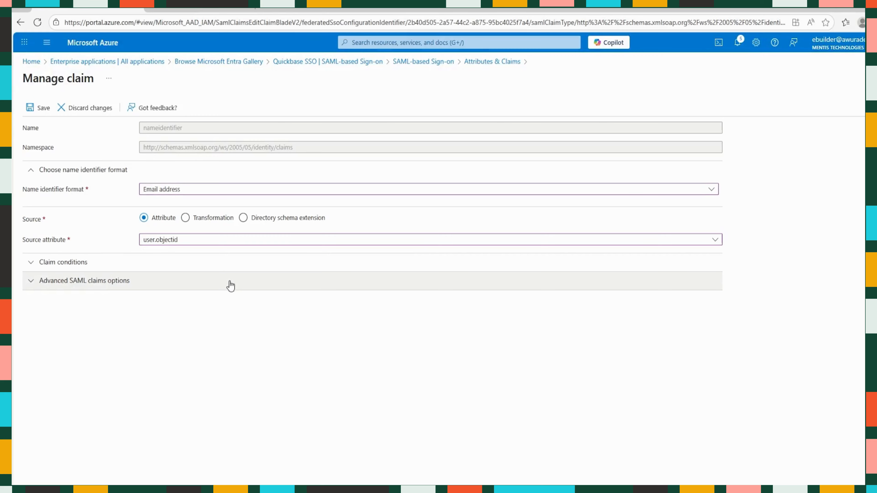
pyautogui.click(194, 192)
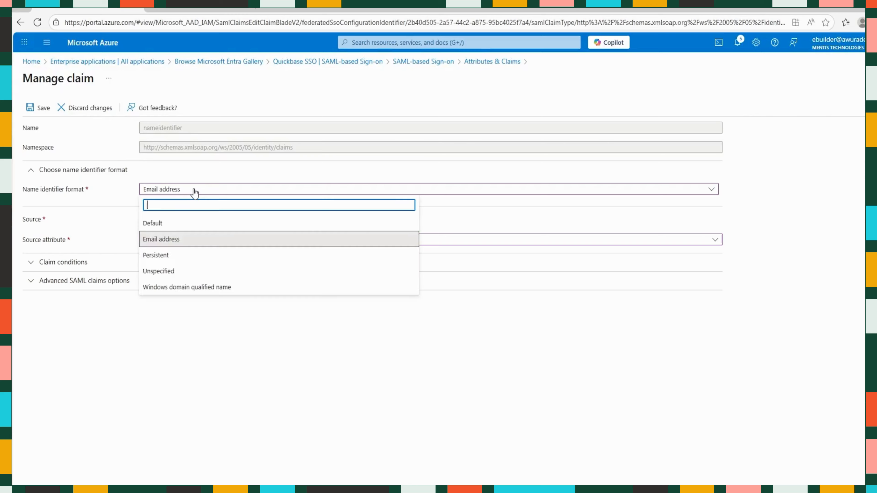
pyautogui.click(167, 271)
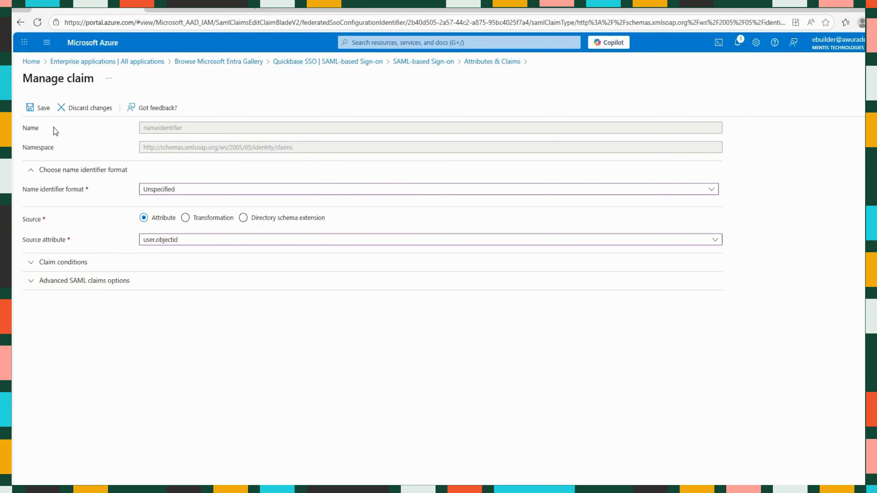
pyautogui.click(43, 110)
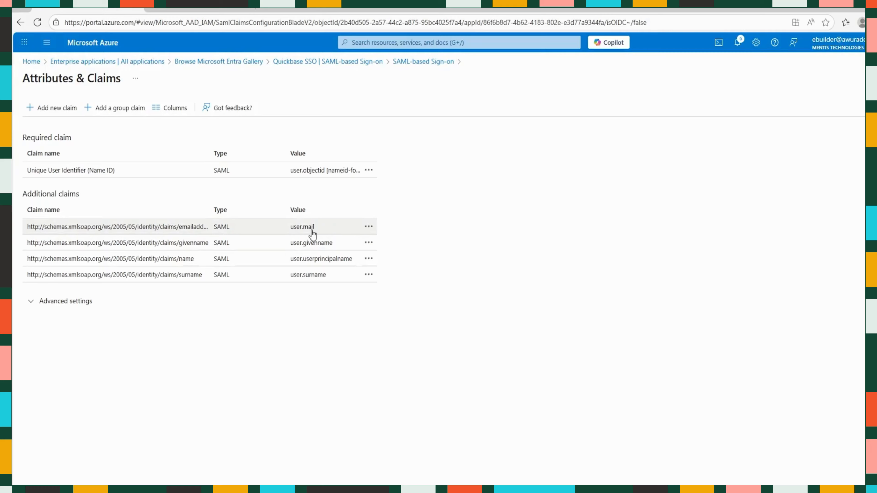
# - Rename the emailaddress claim as EmailAddress, clear its namespace and save the claim
pyautogui.click(194, 229)
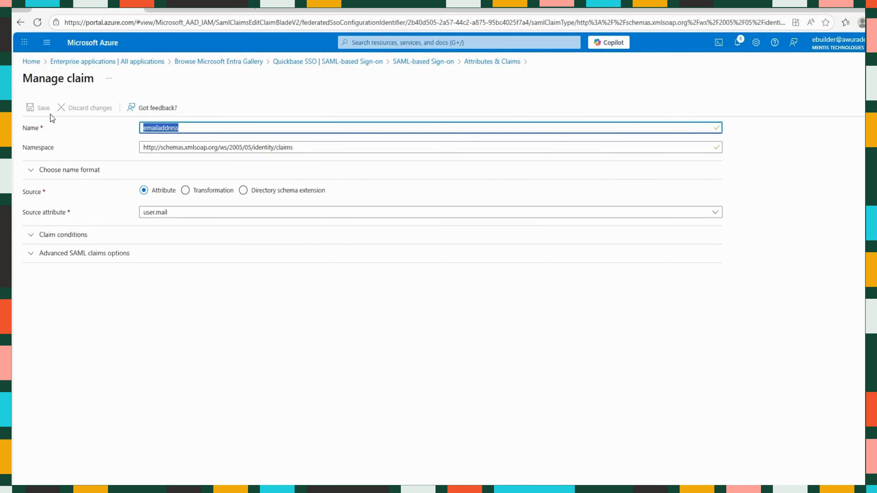
pyautogui.press('BackSpace')
pyautogui.write('EmailAddress')
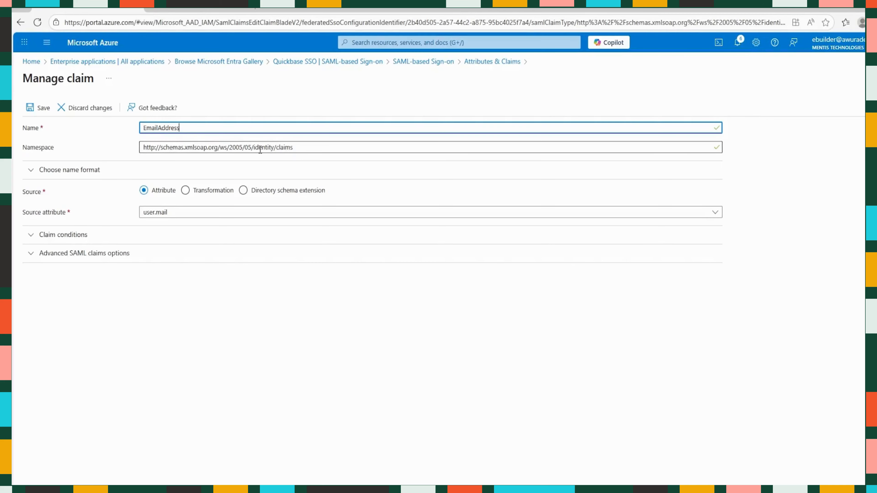
pyautogui.tripleClick(323, 147)
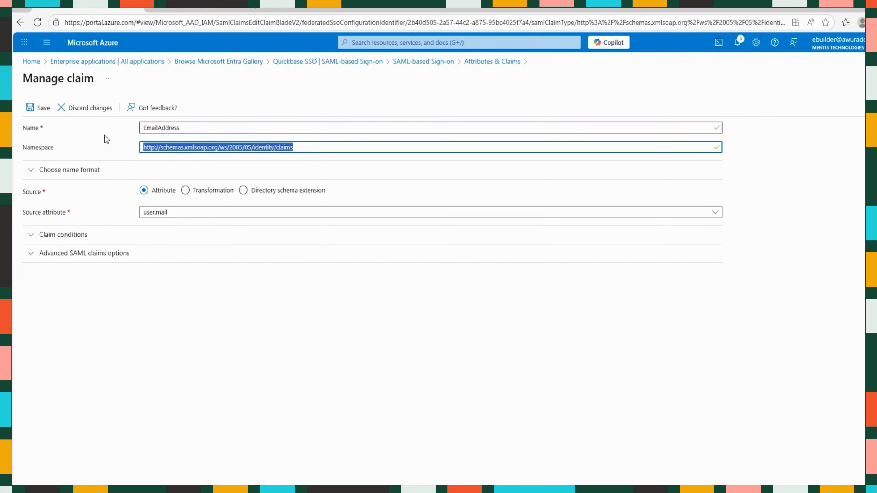
pyautogui.press('BackSpace')
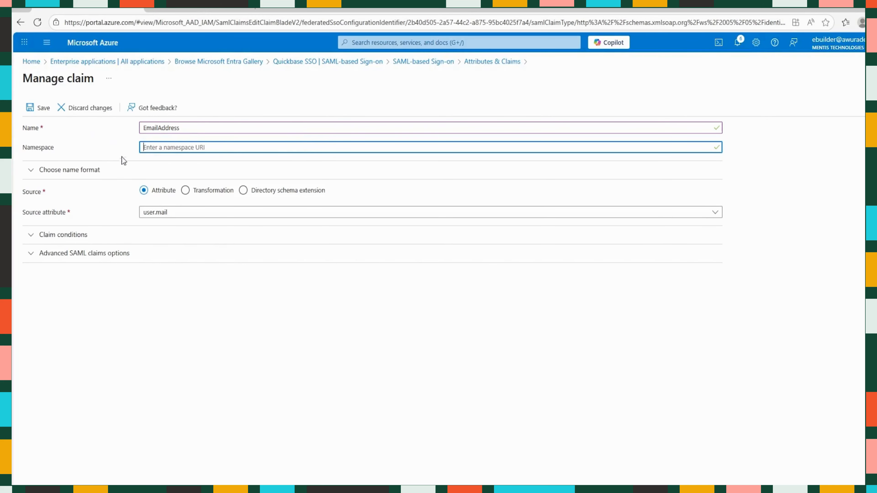
pyautogui.click(40, 110)
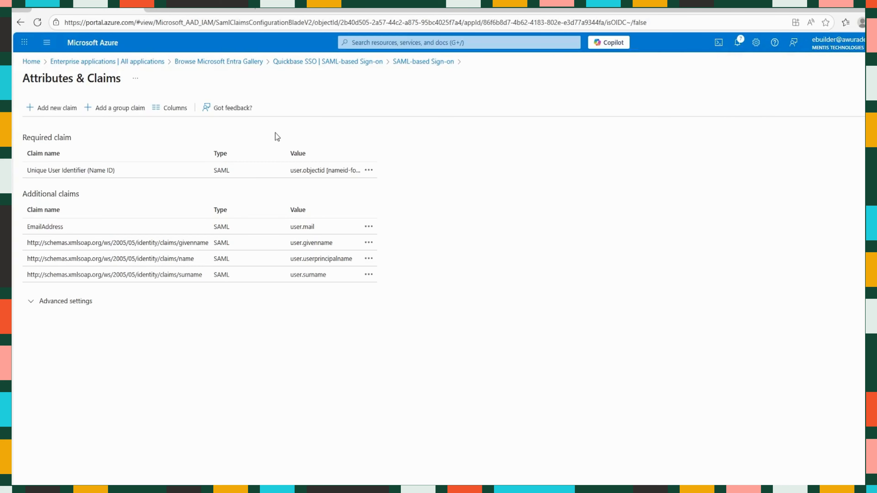
# - Rename the givenname claim as FirstName, clear its namespace and save the claim
pyautogui.click(179, 243)
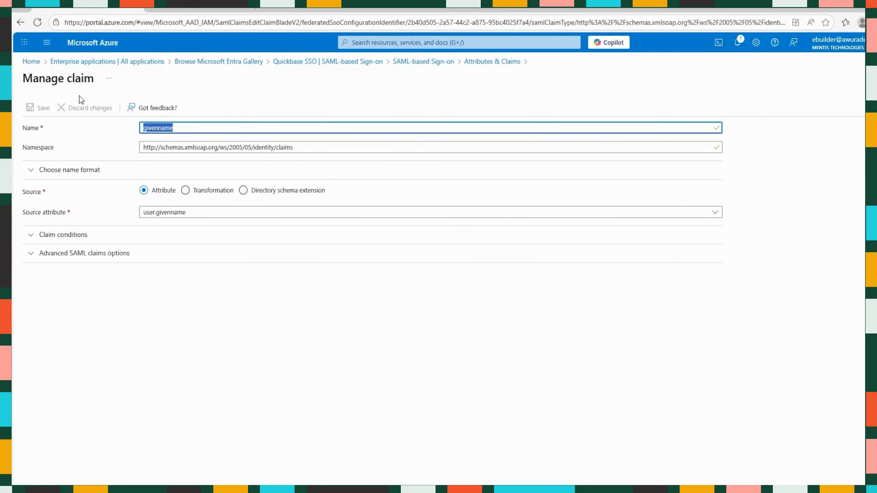
pyautogui.write('FirstNa')
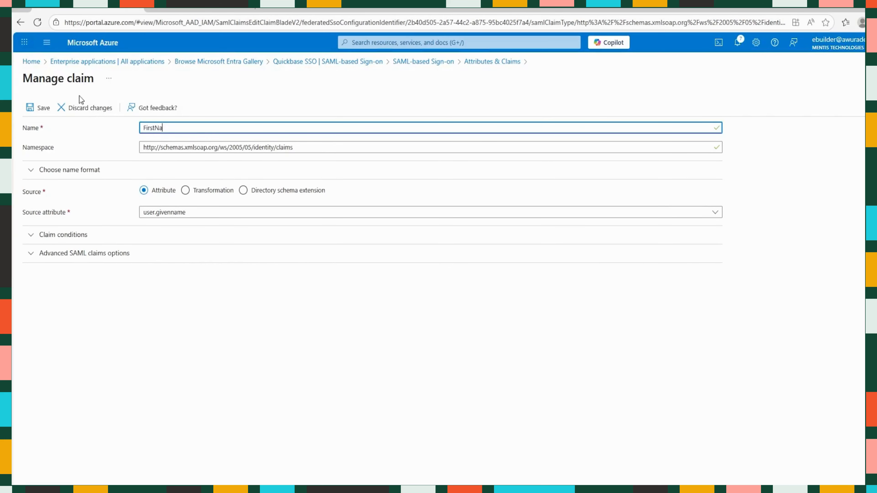
pyautogui.write('me')
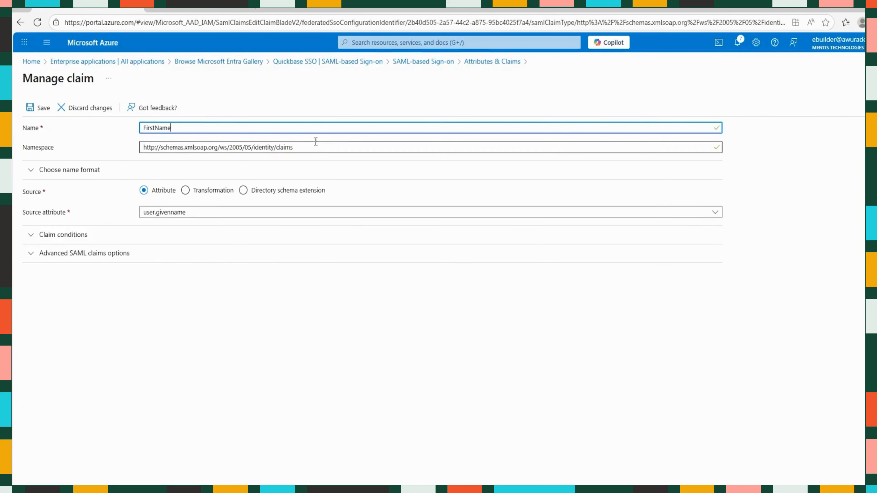
pyautogui.click(305, 149)
pyautogui.hotkey('ctrl', 'a')
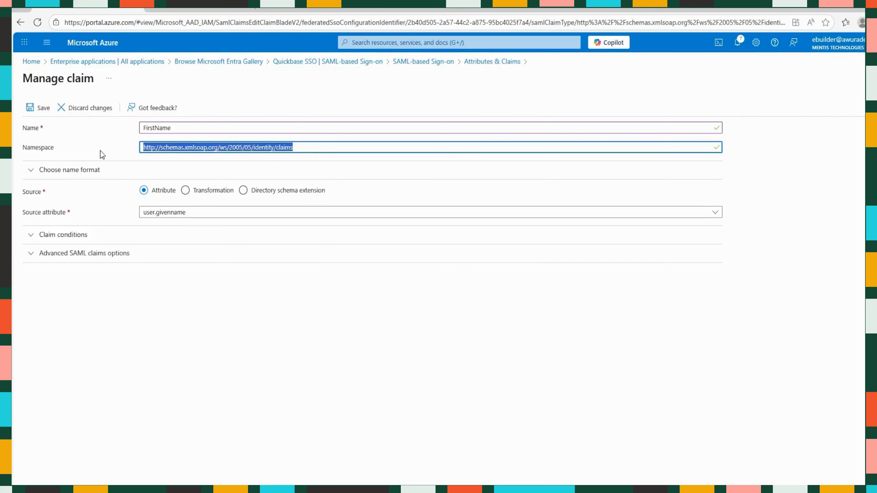
pyautogui.press('BackSpace')
pyautogui.click(48, 108)
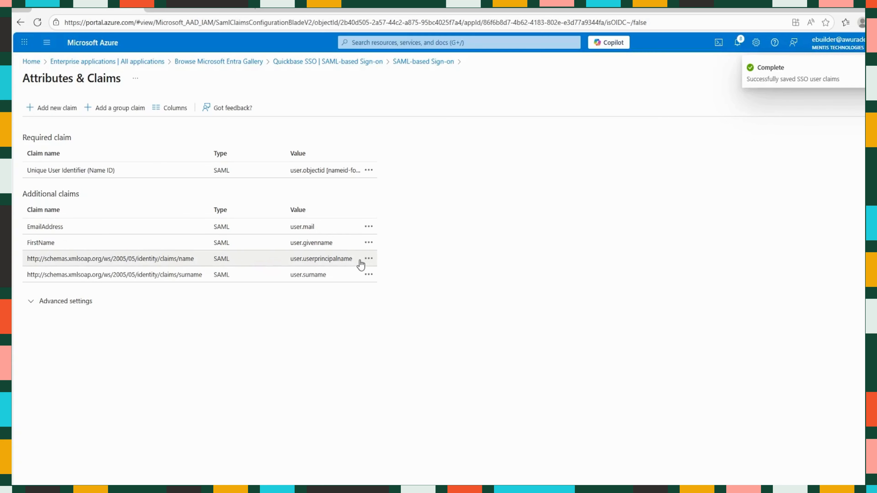
# - Delete the additional name claim that maps to user.userprincipalname
pyautogui.click(369, 260)
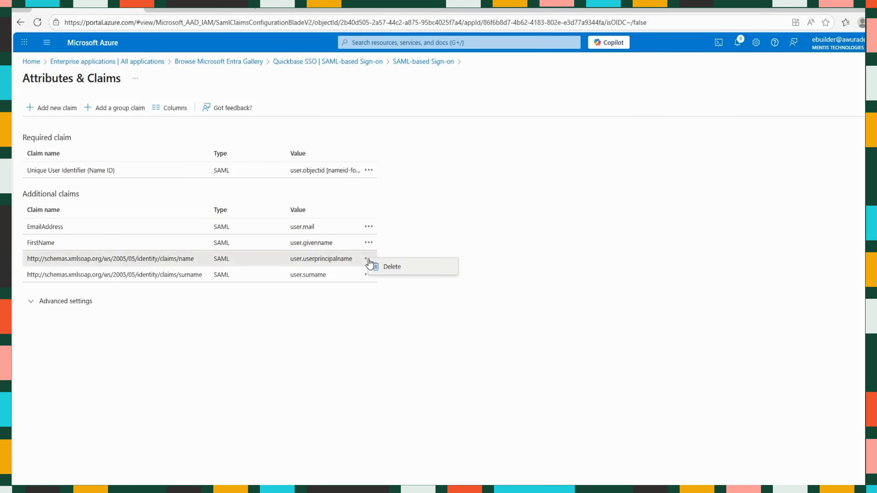
pyautogui.click(393, 272)
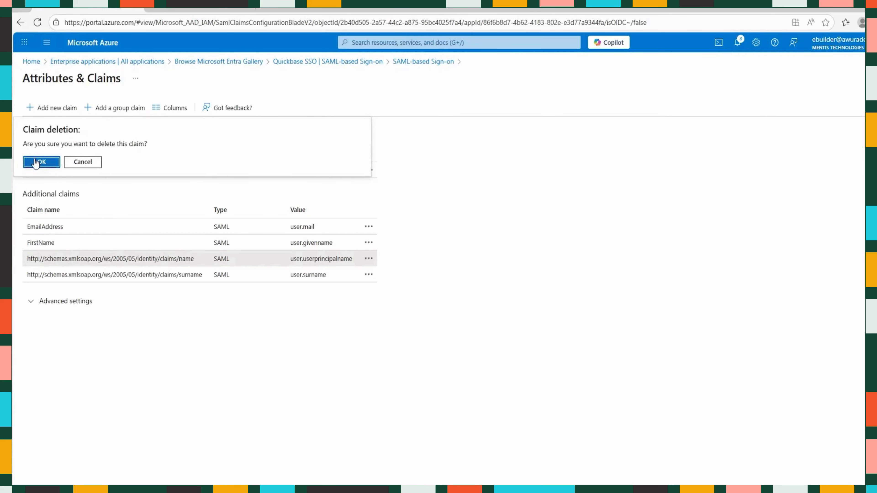
pyautogui.click(36, 162)
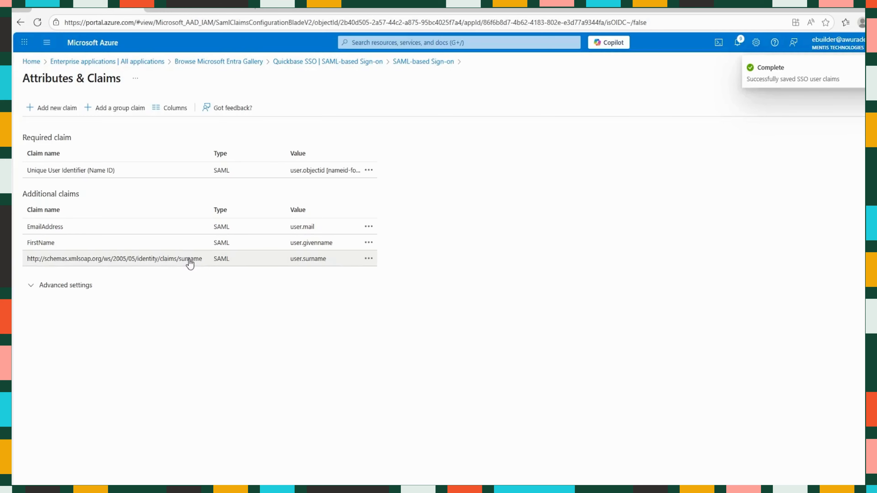
# - Rename the surname claim as LastName, clear its namespace and save the claim
pyautogui.click(191, 264)
pyautogui.doubleClick(183, 128)
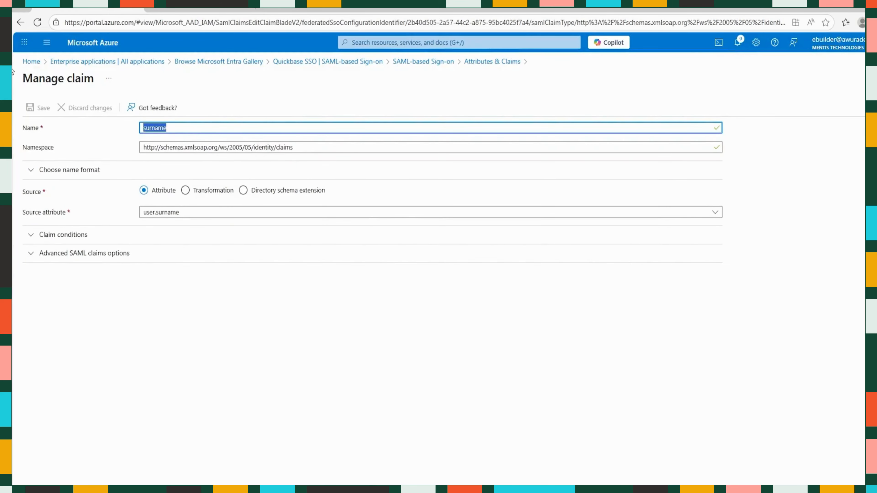
pyautogui.write('LastName')
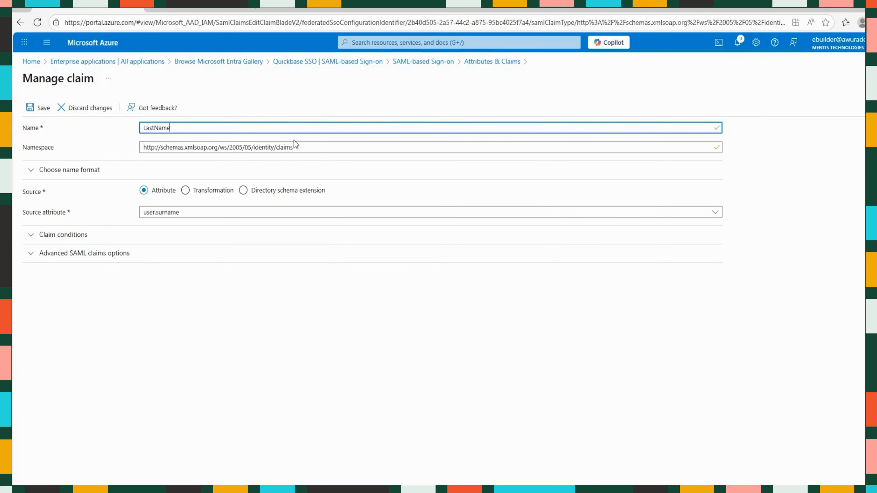
pyautogui.moveTo(293, 147); pyautogui.dragTo(74, 160)
pyautogui.press('BackSpace')
pyautogui.click(44, 109)
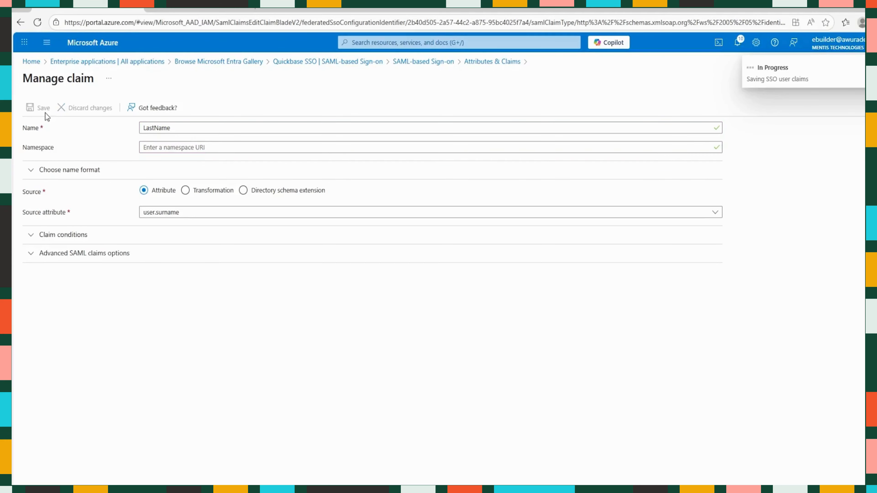
# - Return to the Quickbase SSO SAML-based Sign-on page and download the Federation Metadata XML
pyautogui.click(403, 61)
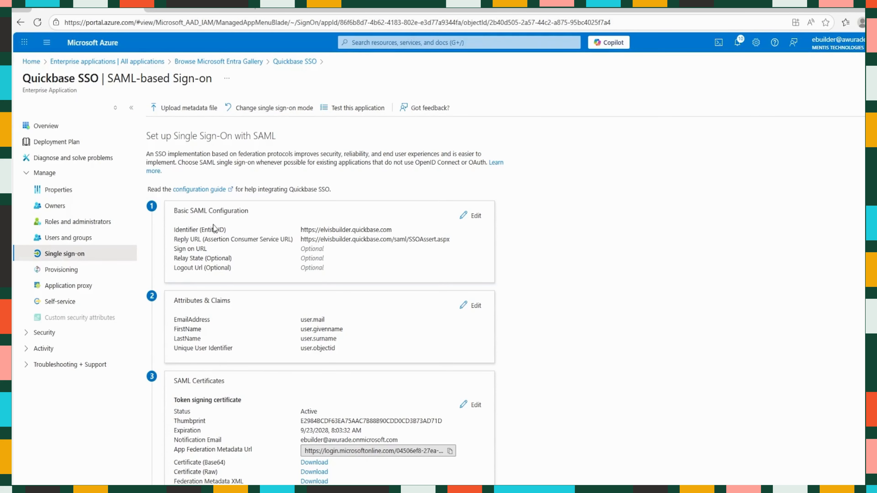
pyautogui.scroll(-1, 247, 219)
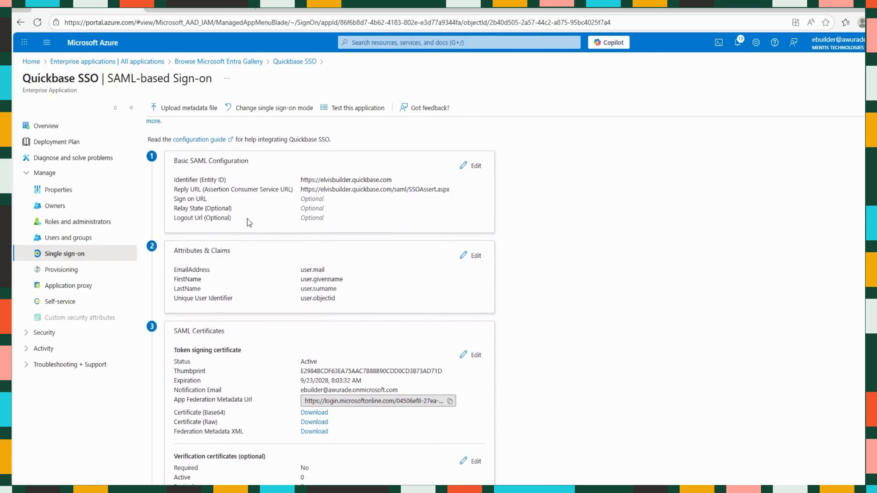
pyautogui.scroll(-3, 247, 218)
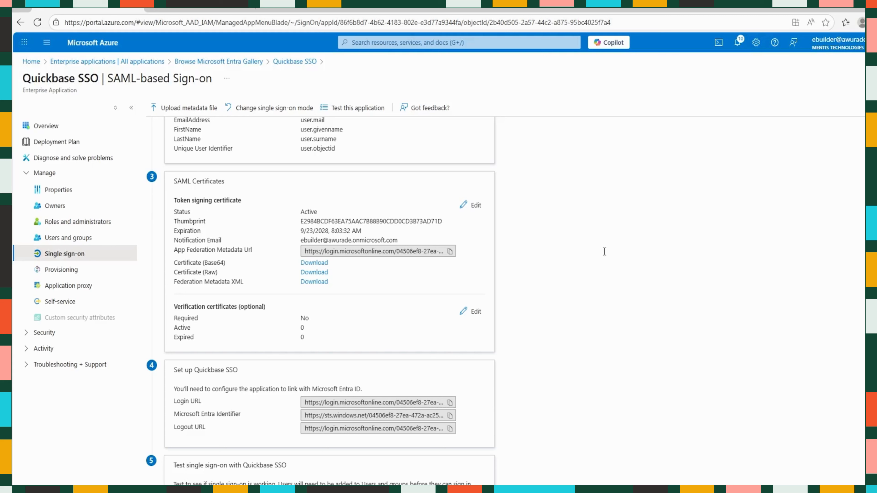
pyautogui.click(319, 283)
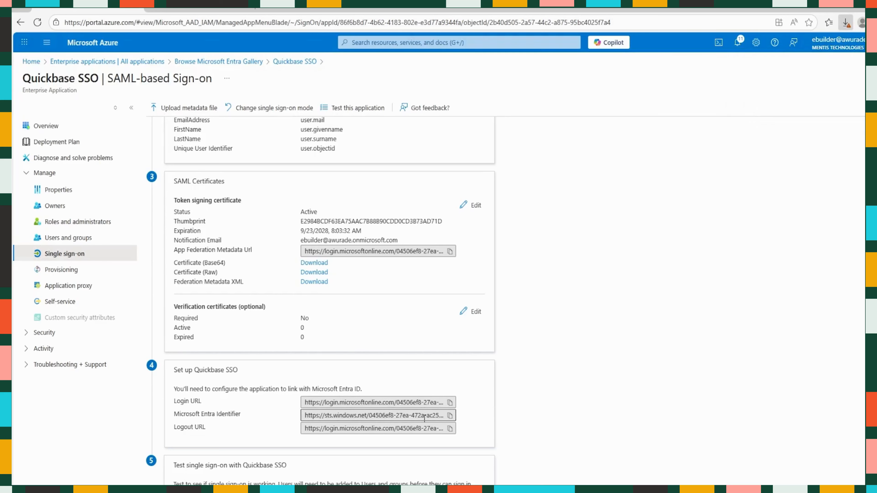
# - Copy the Logout URL for Quickbase SSO and open the enterprise application's properties
pyautogui.click(450, 432)
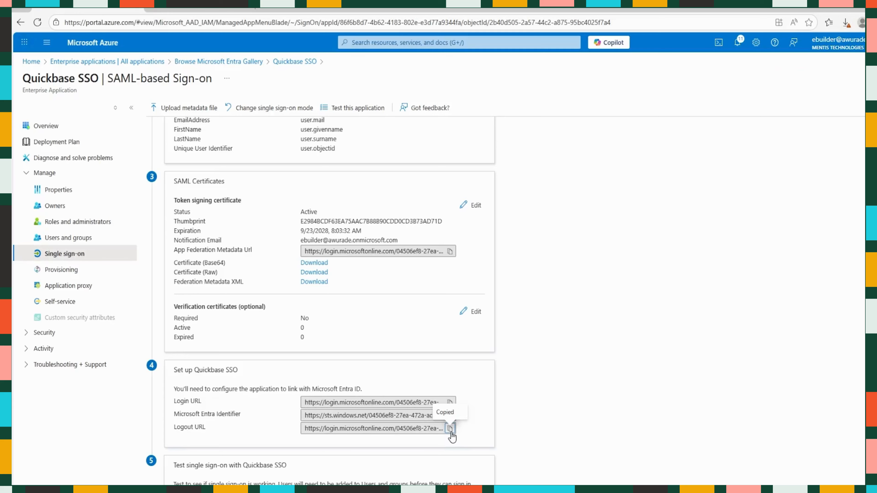
pyautogui.click(88, 194)
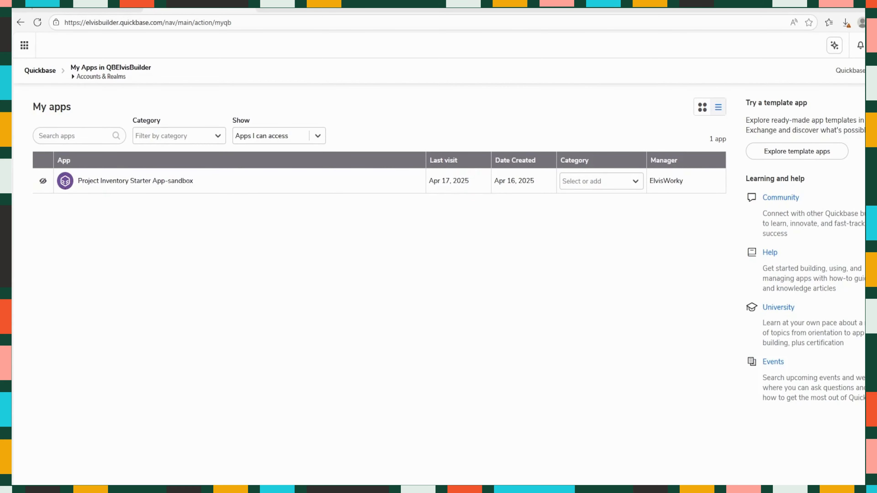
# - In the Quickbase Admin Console, open the realm's SAML Authentication settings and start configuring SAML
pyautogui.click(850, 70)
pyautogui.click(852, 97)
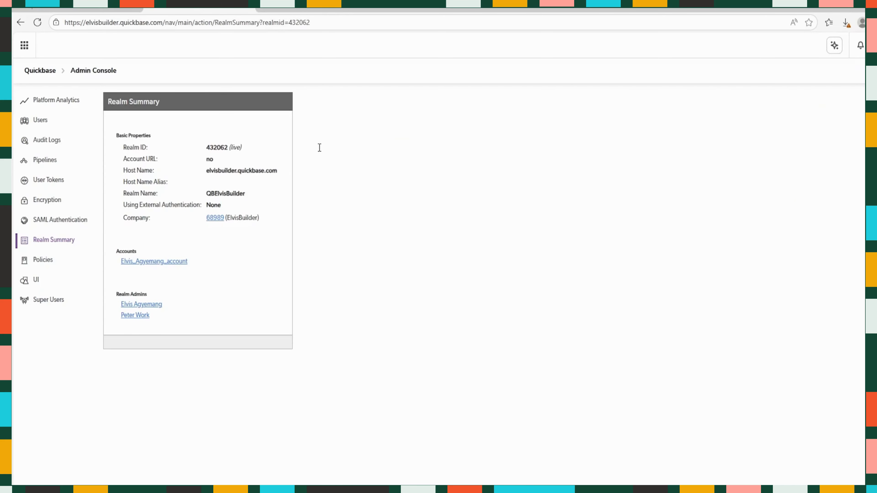
pyautogui.click(73, 223)
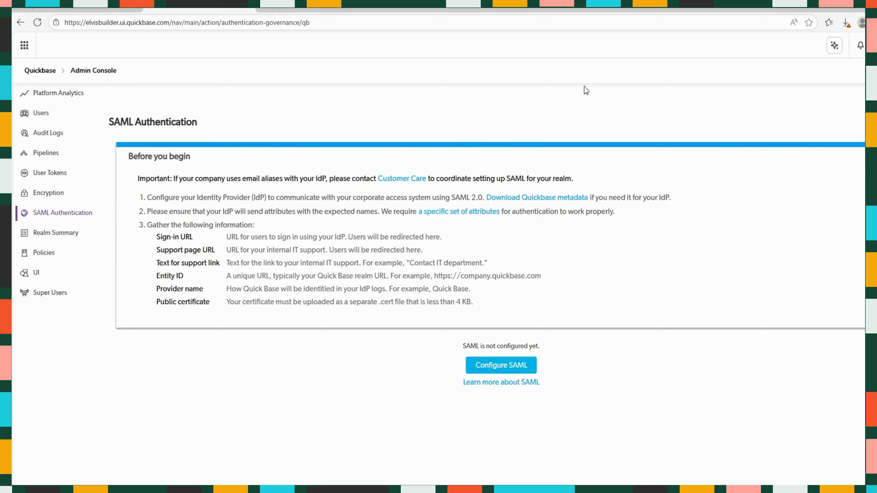
pyautogui.click(501, 365)
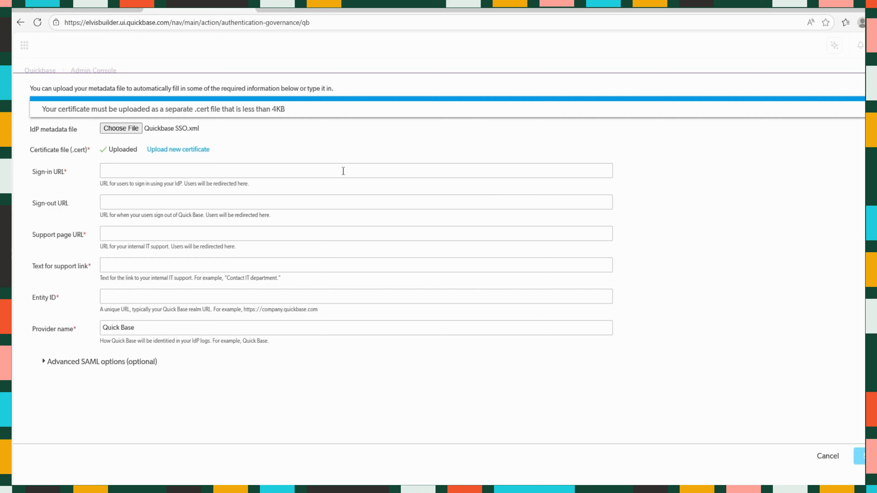
# - Paste the application's launcher.myapps.microsoft.com sign-in address as the Sign-in URL and leave the Sign-out URL empty
pyautogui.click(317, 169)
pyautogui.hotkey('ctrl', 'v')
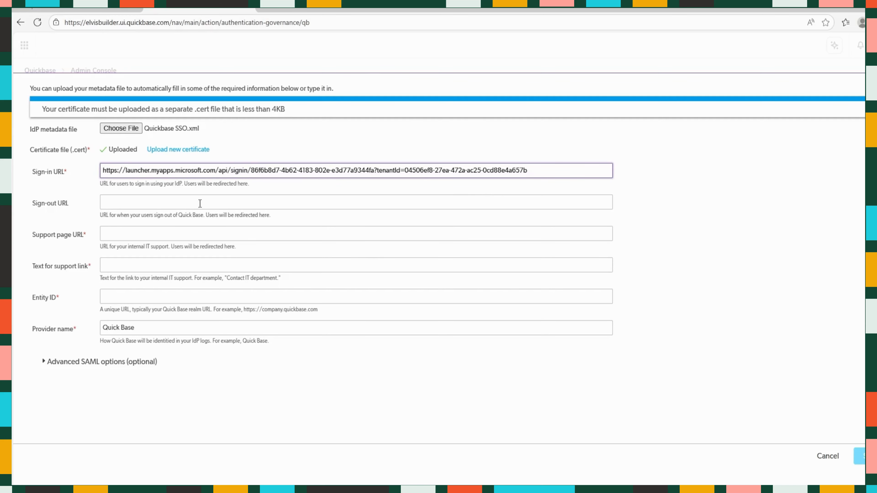
pyautogui.click(200, 203)
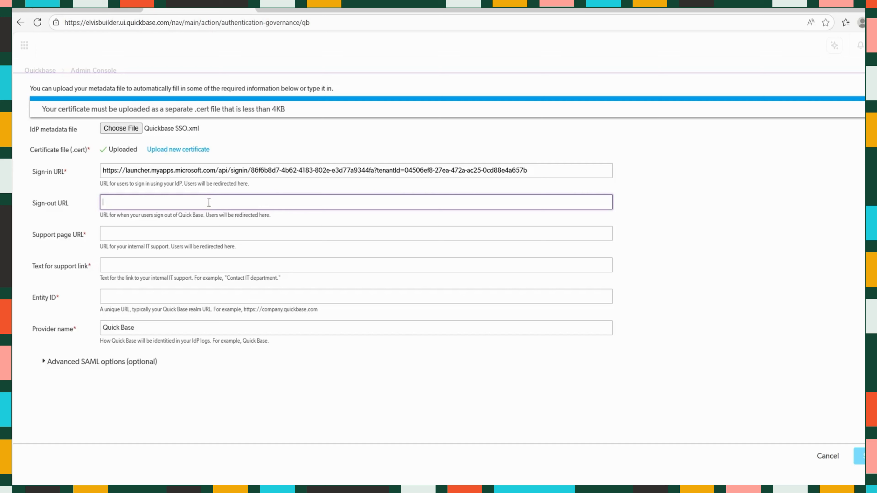
pyautogui.click(80, 202)
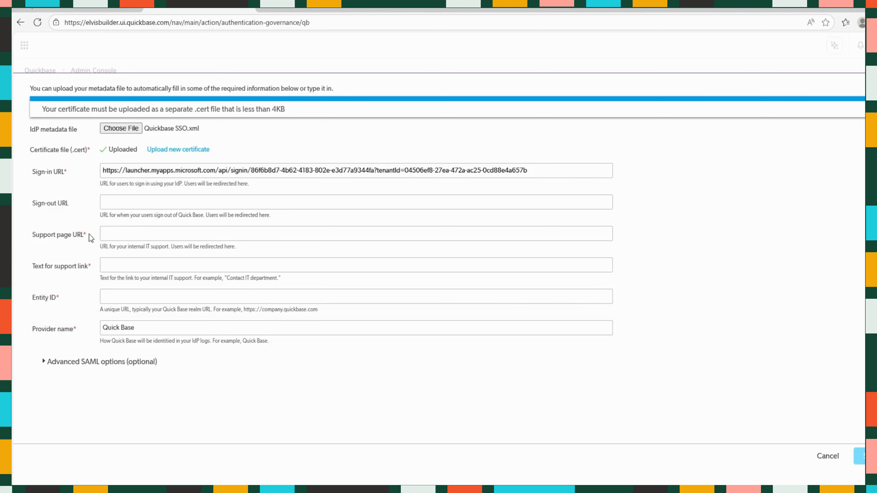
pyautogui.click(119, 235)
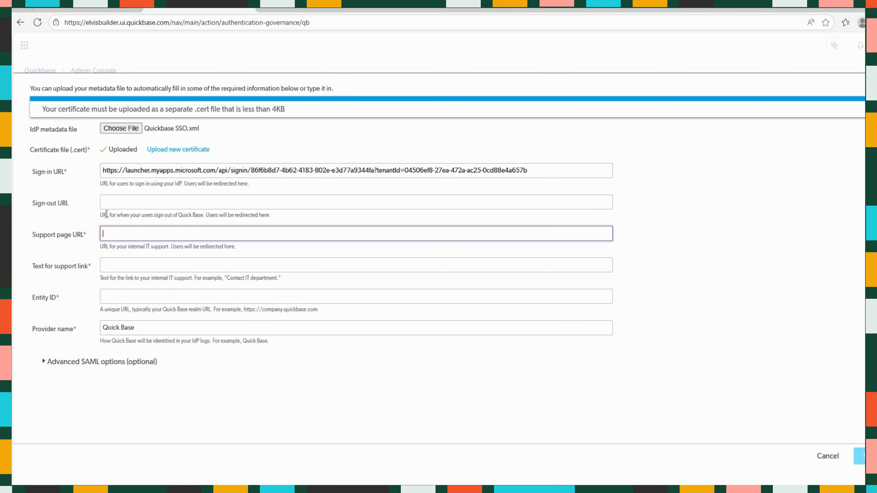
pyautogui.write('httpsL:')
pyautogui.write('//')
pyautogui.write('www.qio')
pyautogui.press('BackSpace')
pyautogui.press('BackSpace')
pyautogui.write('uickbase.com/suppor')
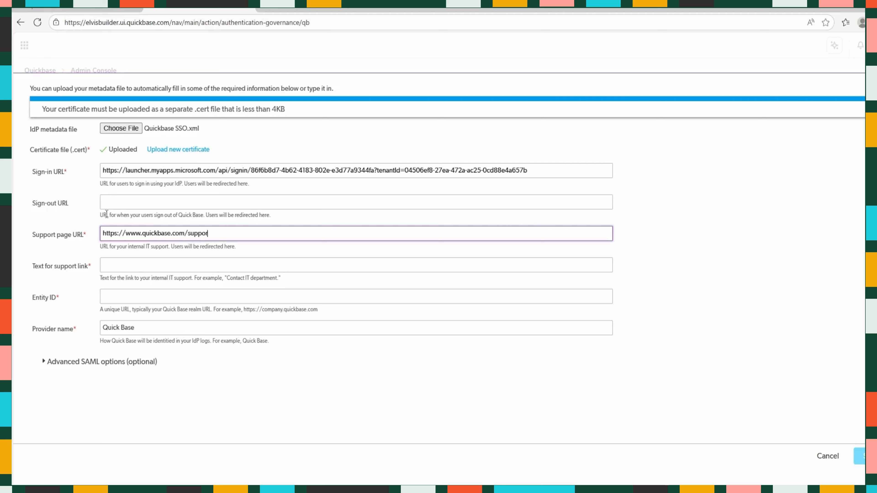
pyautogui.write('t')
pyautogui.click(193, 263)
pyautogui.write('S')
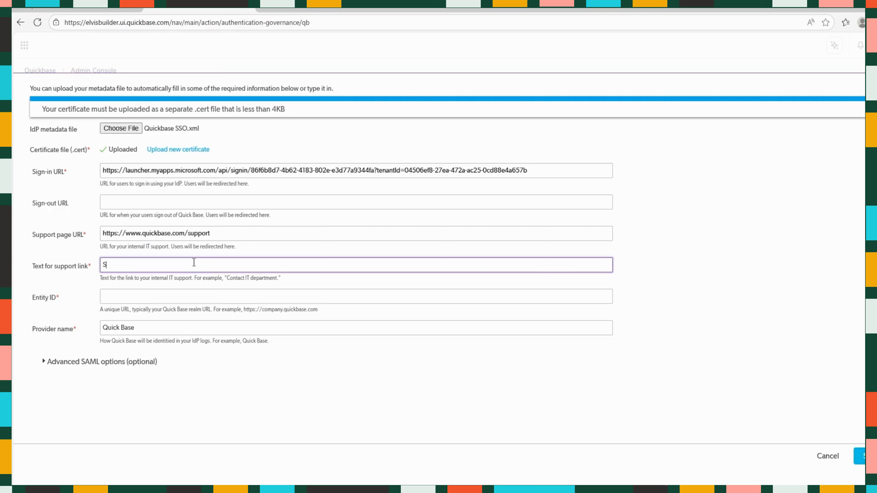
pyautogui.write('upport')
pyautogui.click(158, 291)
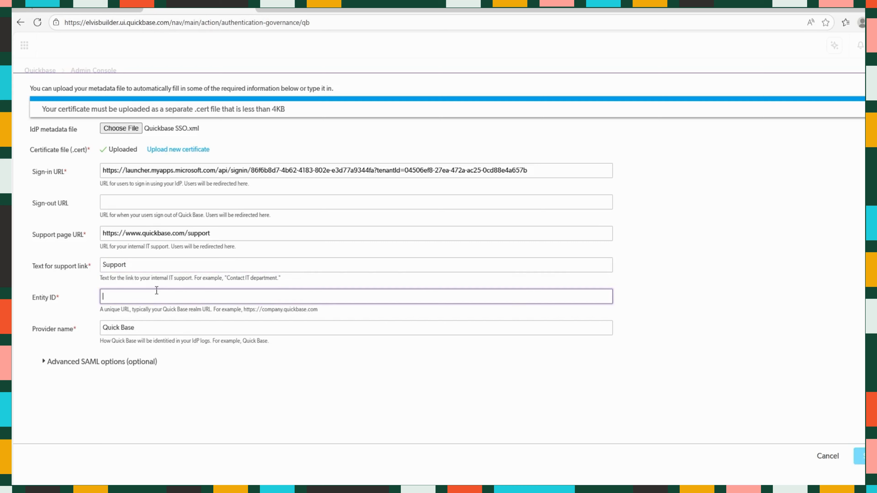
pyautogui.write('https://elvisbuilder')
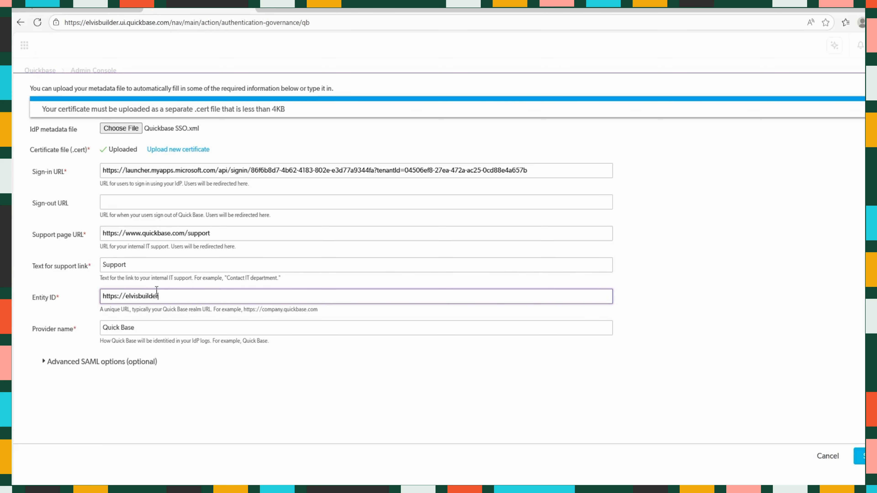
pyautogui.write('.quickbase.com')
# - Check the advanced SAML options, including Always use SAML, and save the SAML configuration
pyautogui.click(43, 361)
pyautogui.scroll(-2, 189, 335)
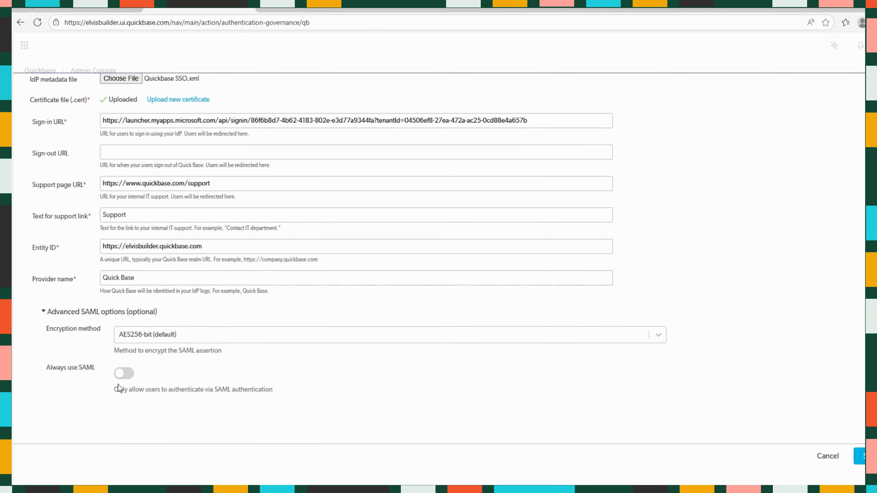
pyautogui.click(121, 377)
pyautogui.click(195, 368)
pyautogui.click(859, 456)
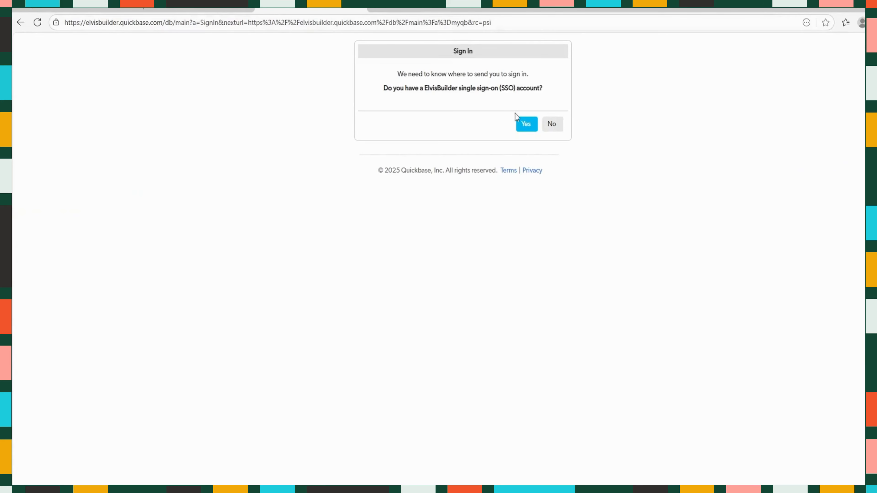
# - Test single sign-on by signing in to Quickbase as an SSO user with the first listed Microsoft account
pyautogui.click(525, 125)
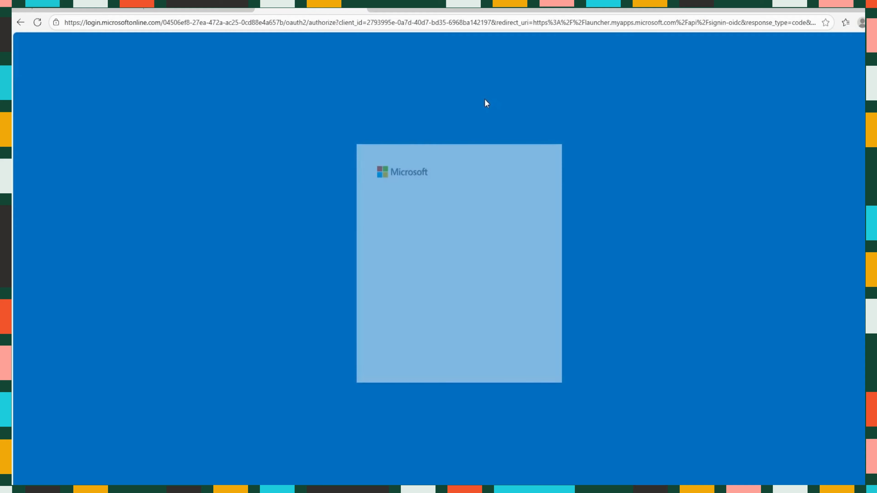
pyautogui.click(444, 231)
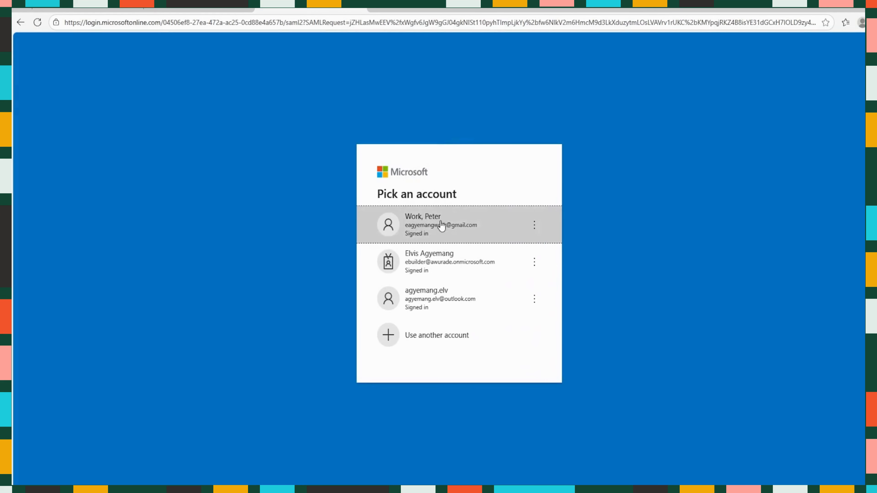
pyautogui.click(440, 220)
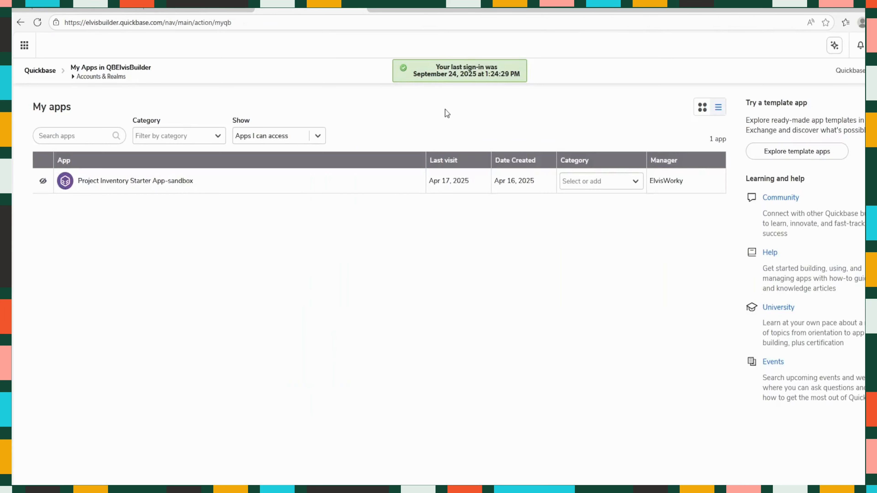